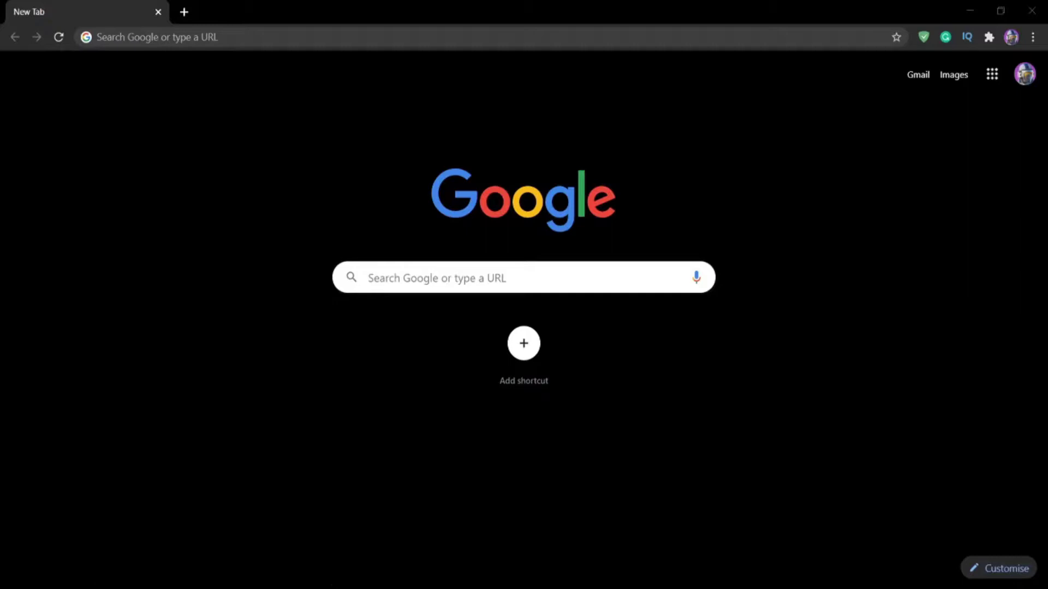
Search Google for 'nirsoft wifi info viewer' and open the WifiInfoView page on nirsoft.net.
left_click(241, 18)
type("nirsoft")
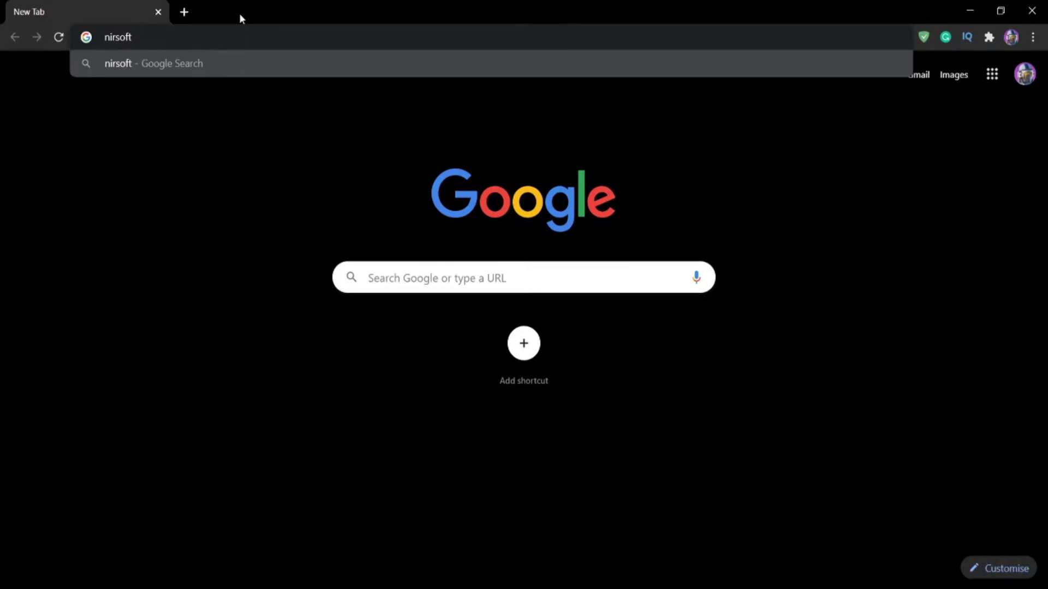
type("wifi ")
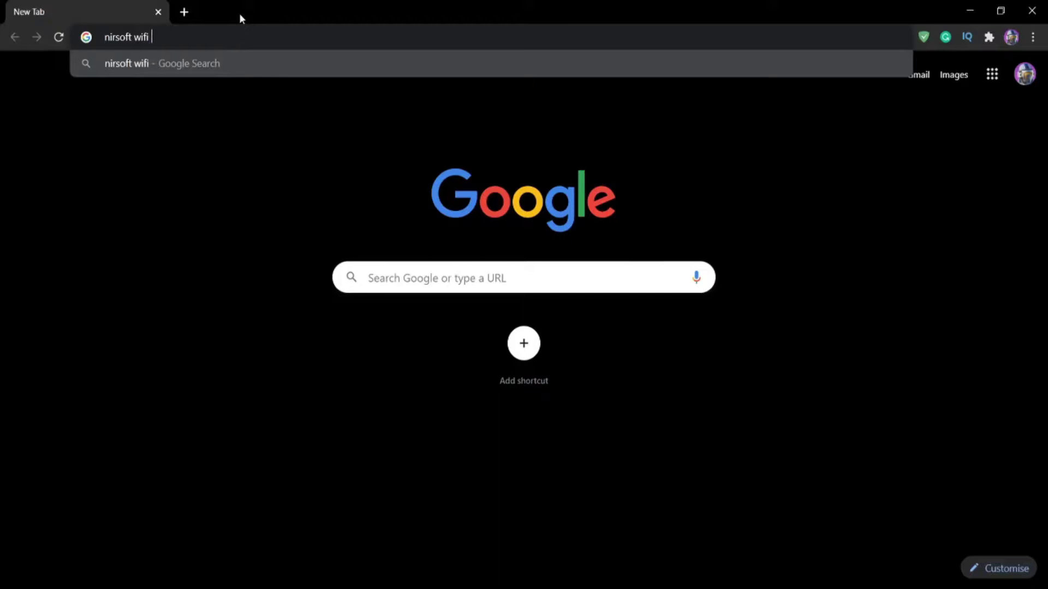
type("info viewer")
key("Return")
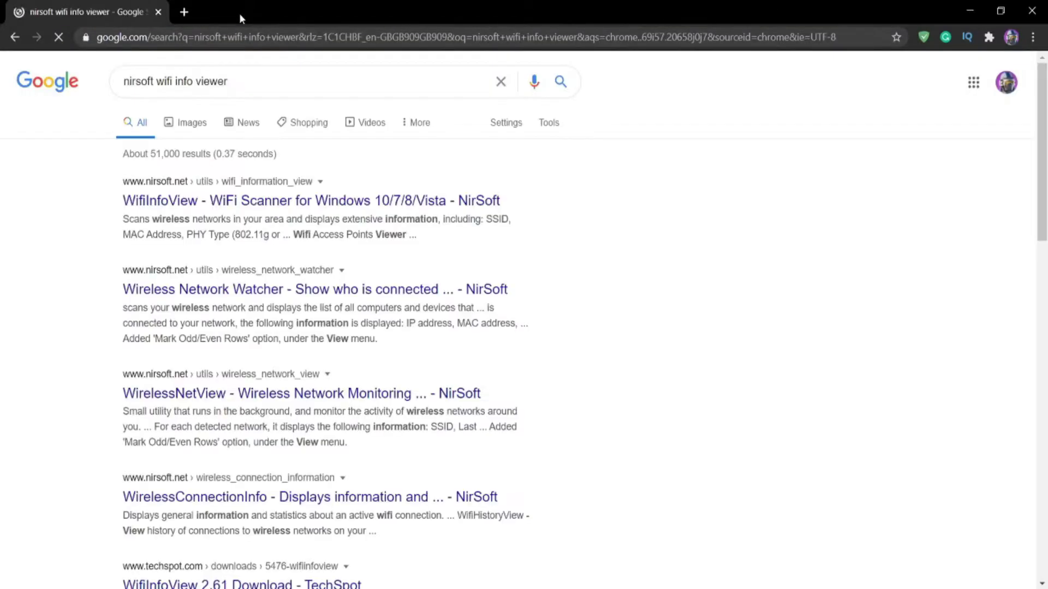
left_click(222, 201)
scroll(277, 306, "down", 3)
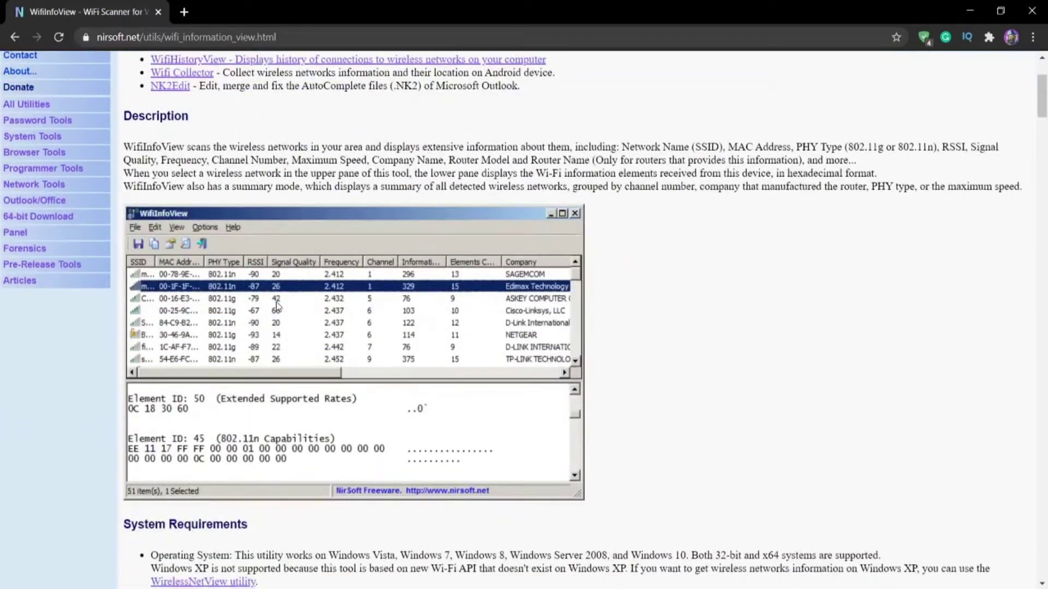
scroll(277, 307, "up", 3)
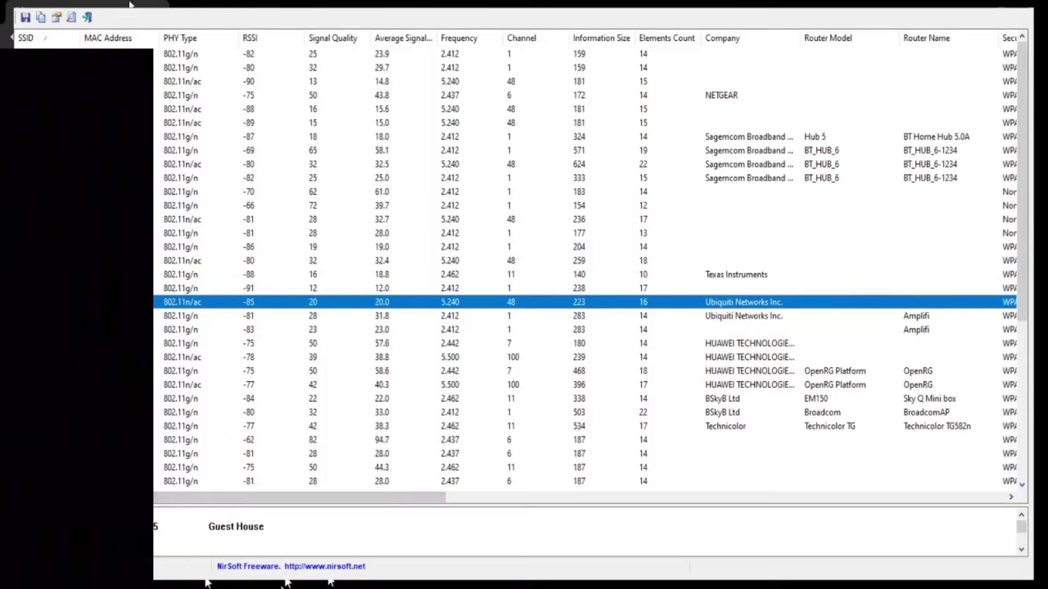
Select the green ARRIS 802.11n/ac network on channel 44 to show its details.
scroll(589, 267, "down", 6)
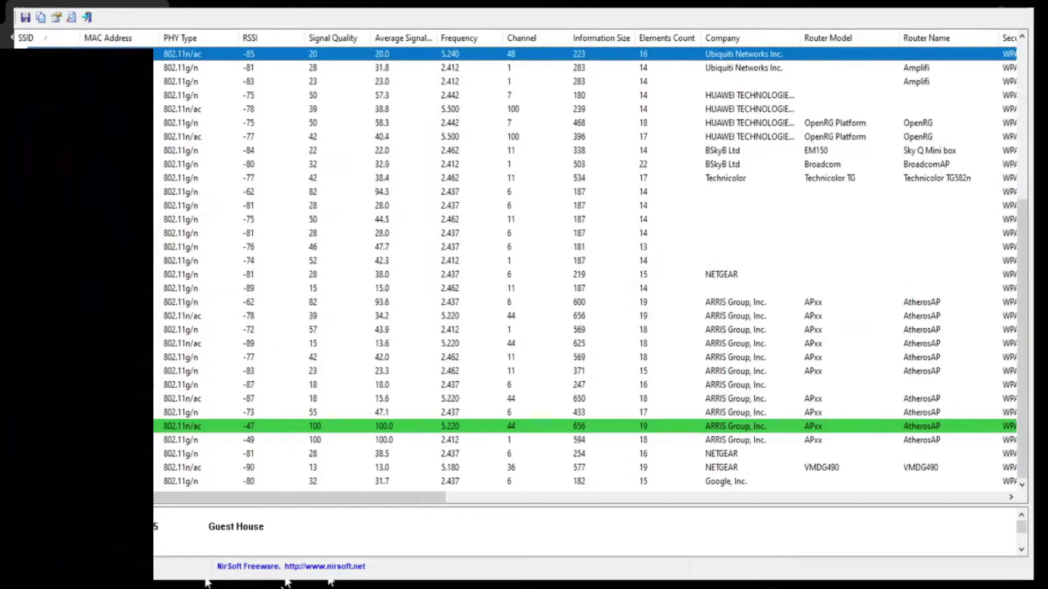
left_click(245, 426)
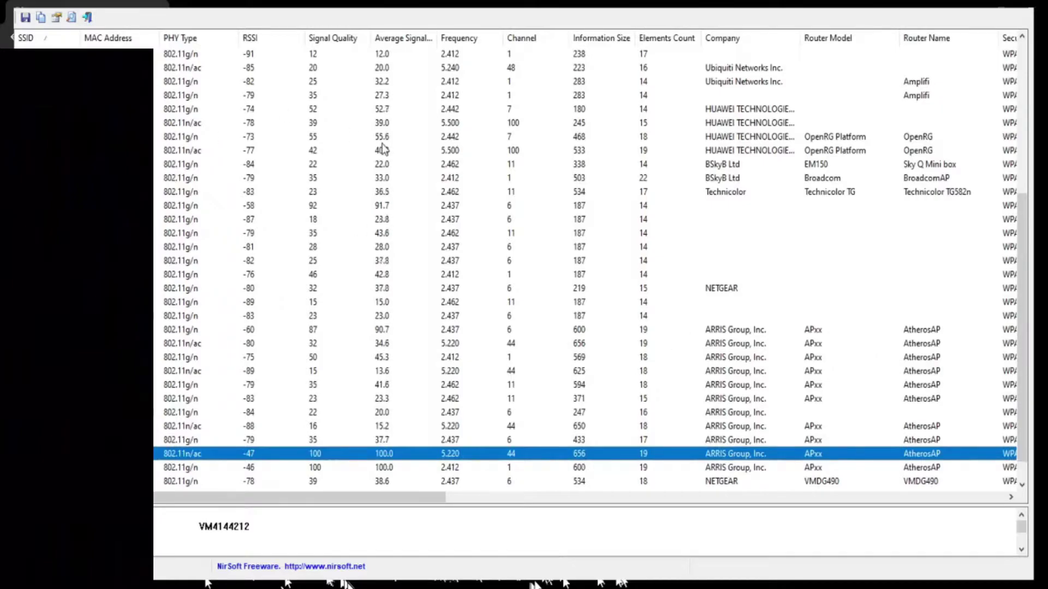
Compare the HUAWEI, first-listed, ARRIS and Ubiquiti networks' details, then show the per-channel summary.
left_click(548, 122)
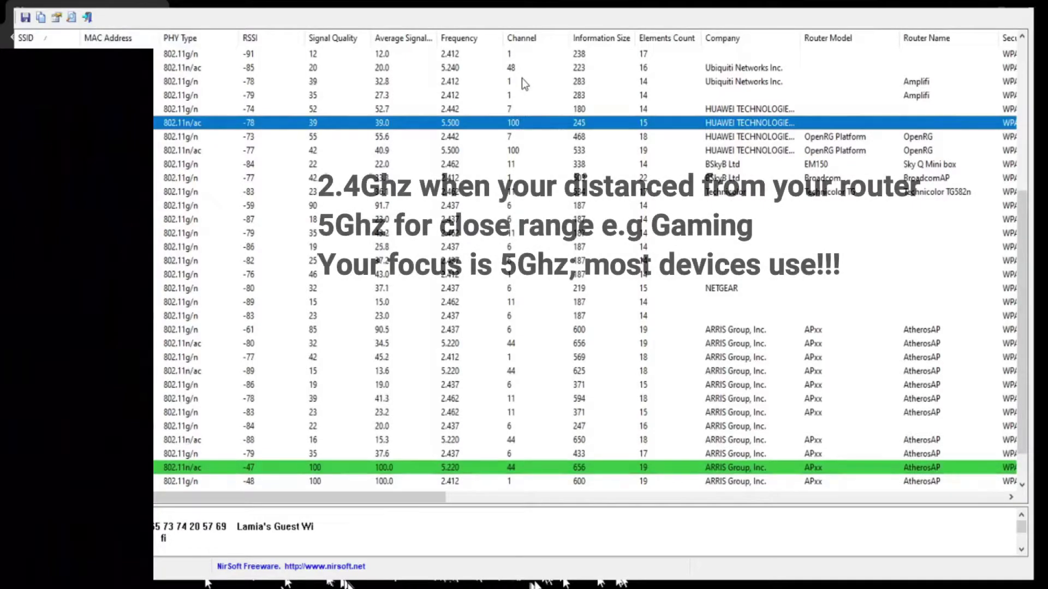
left_click(489, 54)
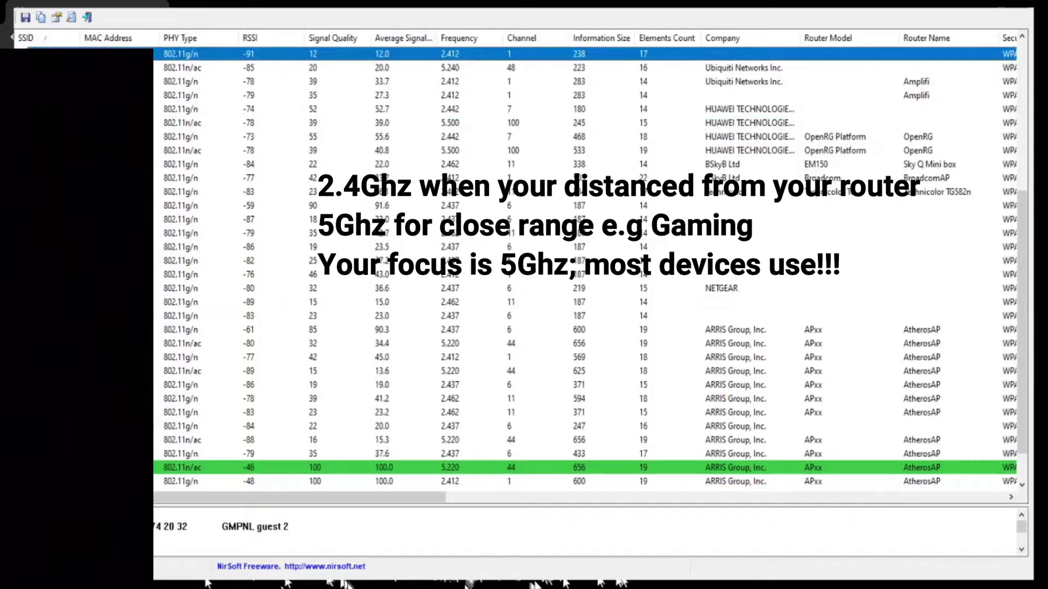
left_click(470, 468)
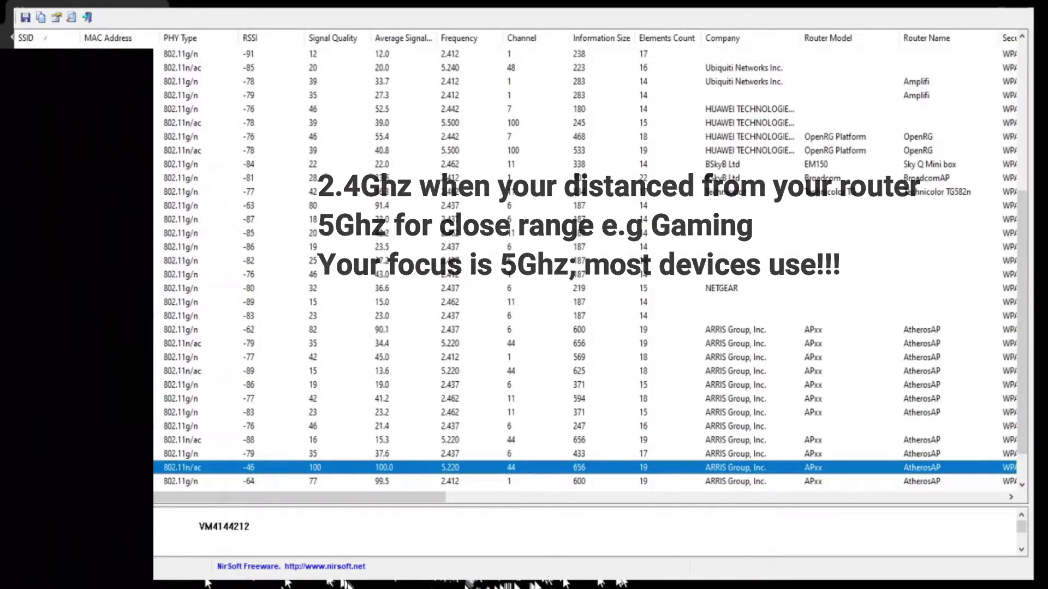
left_click(311, 81)
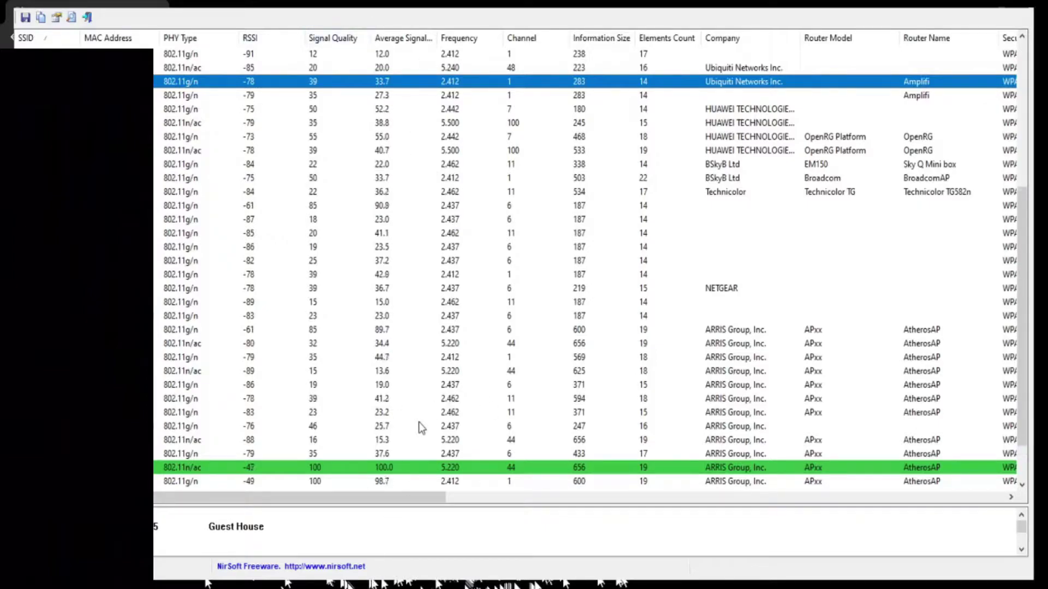
left_click(420, 467)
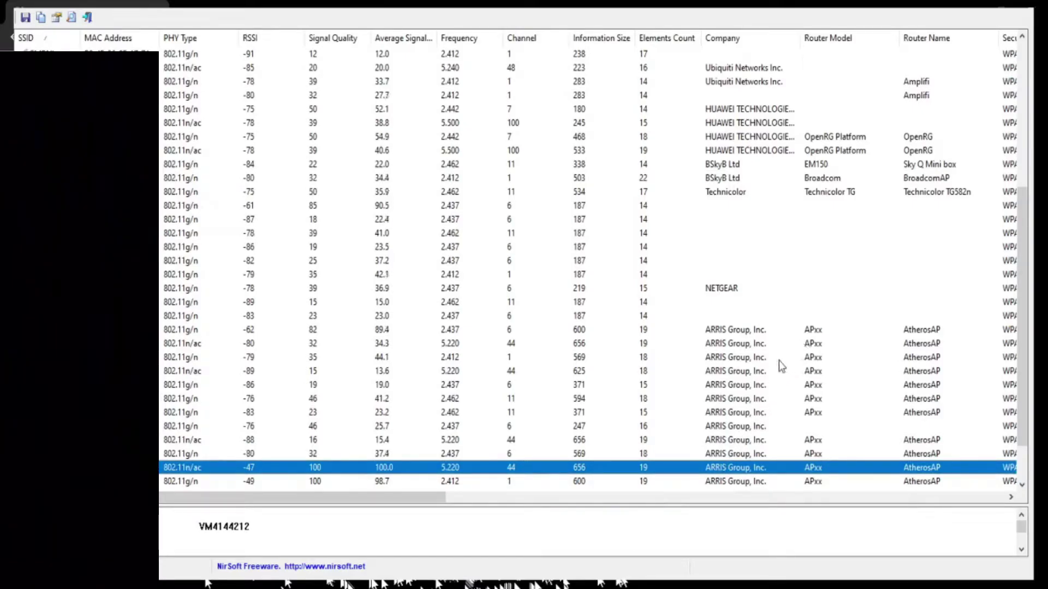
key("ctrl+1")
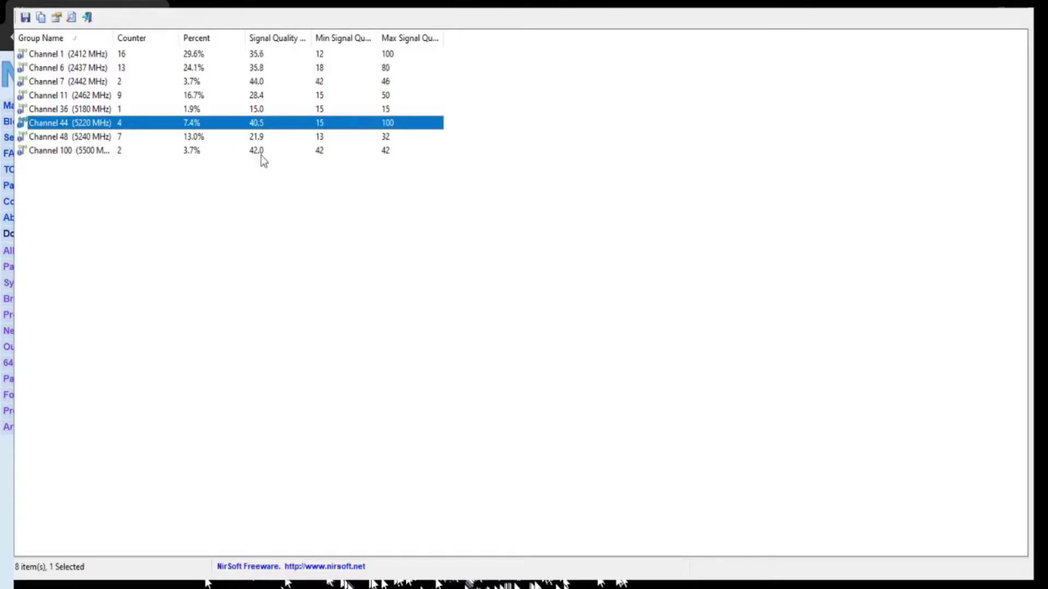
left_click(330, 225)
key("Down")
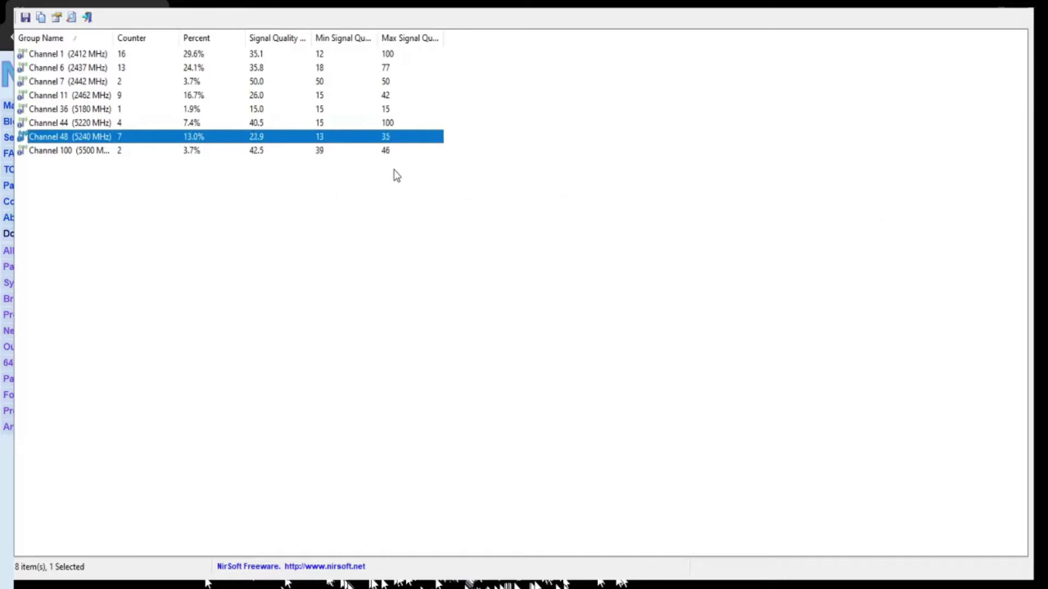
key("Up")
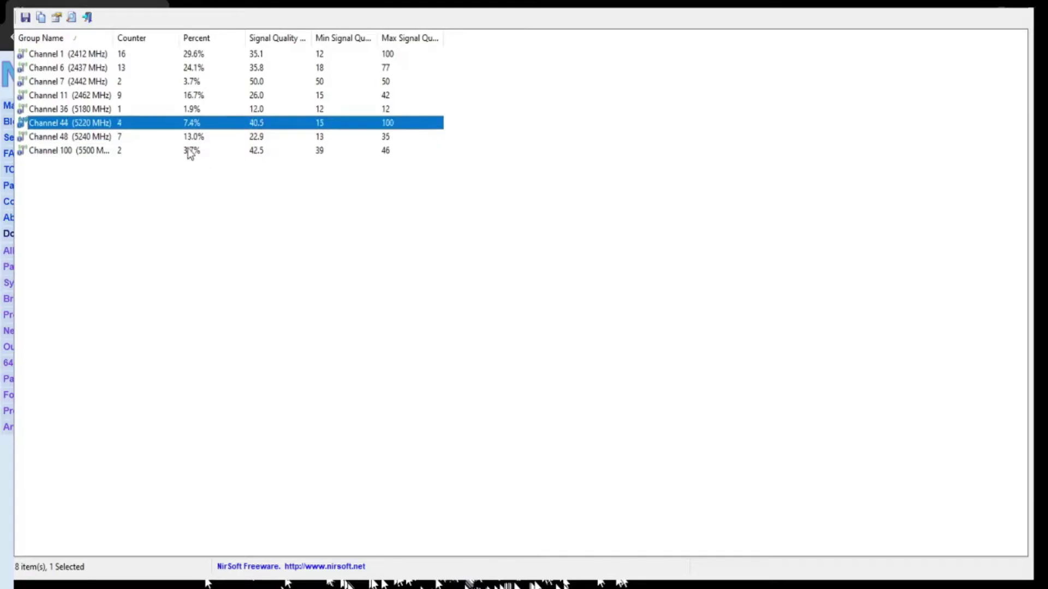
left_click(482, 379)
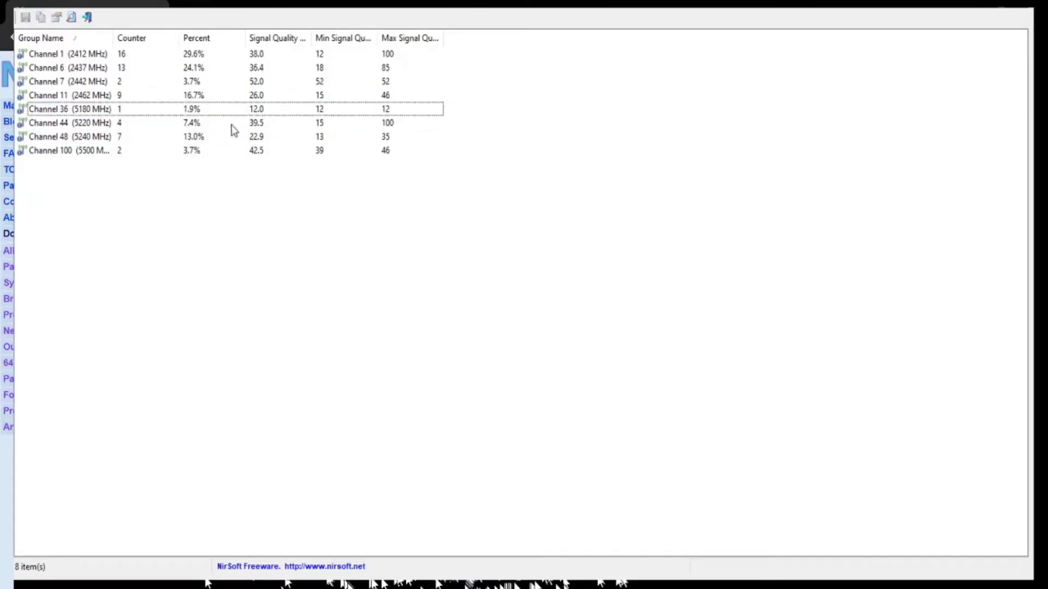
left_click(235, 110)
key("Down")
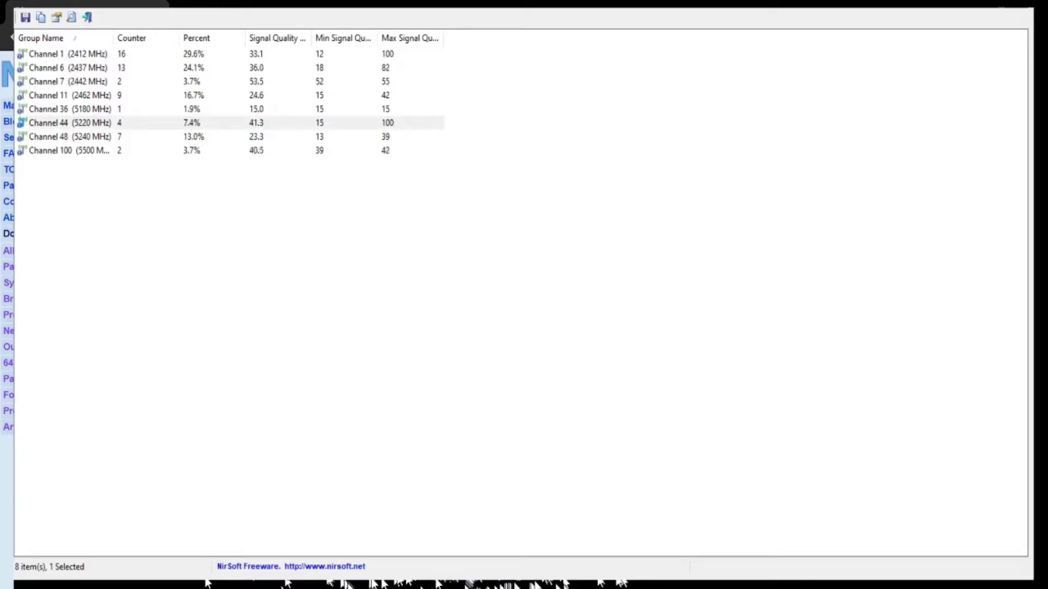
Load the Hub 3.0 sign-in page at 192.168.0.1 in a new tab and select the Password field.
left_click(176, 16)
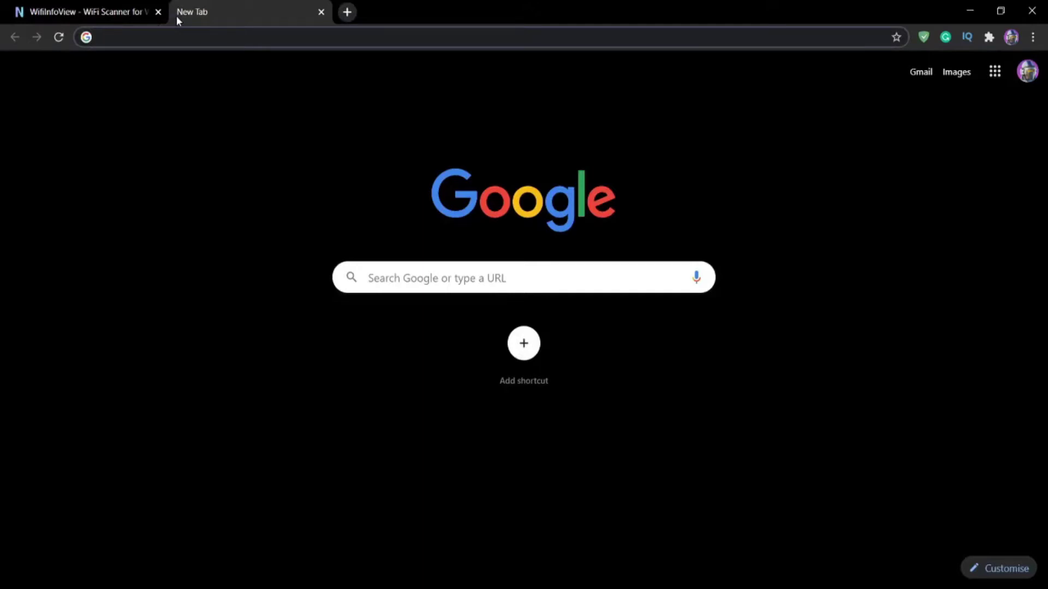
type("192")
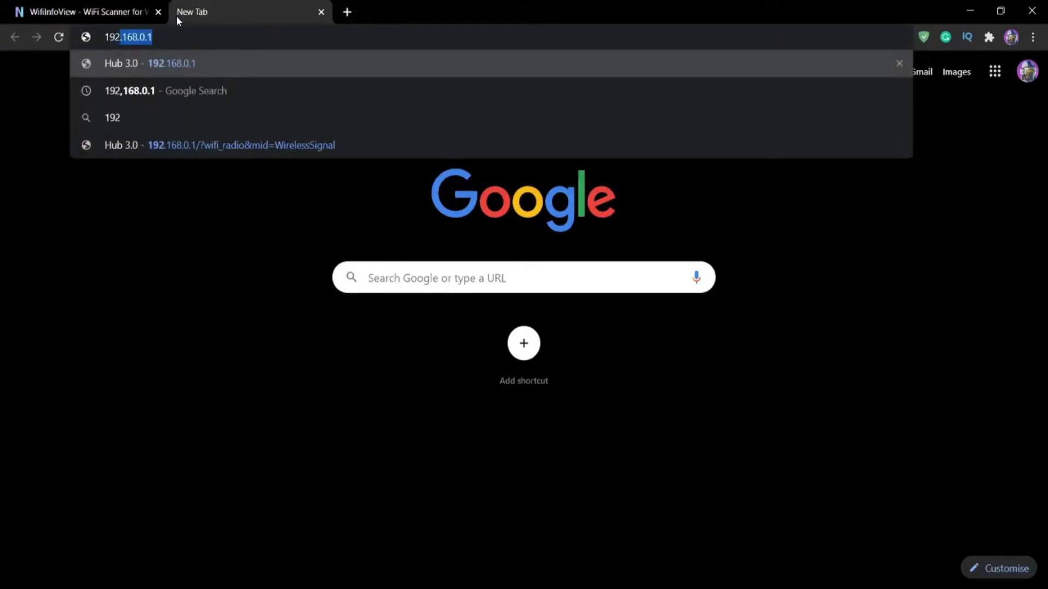
key("BackSpace")
key("BackSpace")
key("BackSpace")
key("BackSpace")
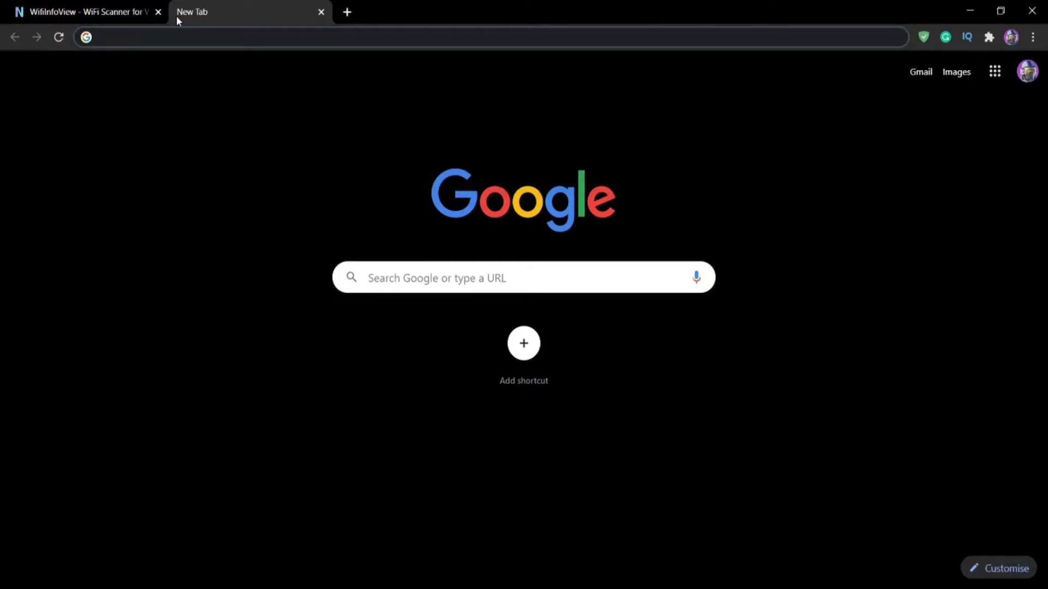
type("192.1")
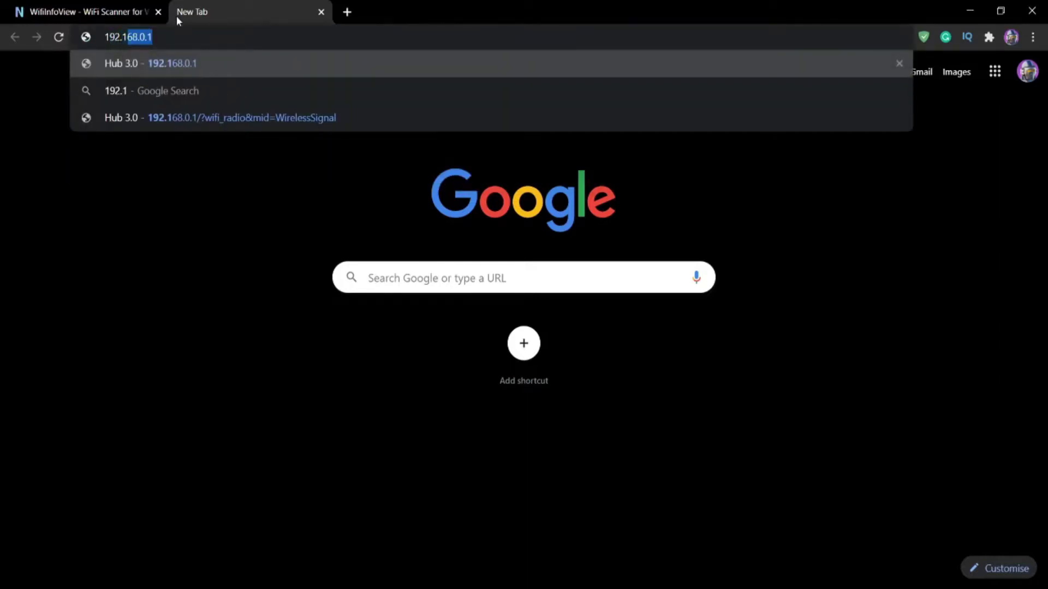
type("68.0.1")
key("Return")
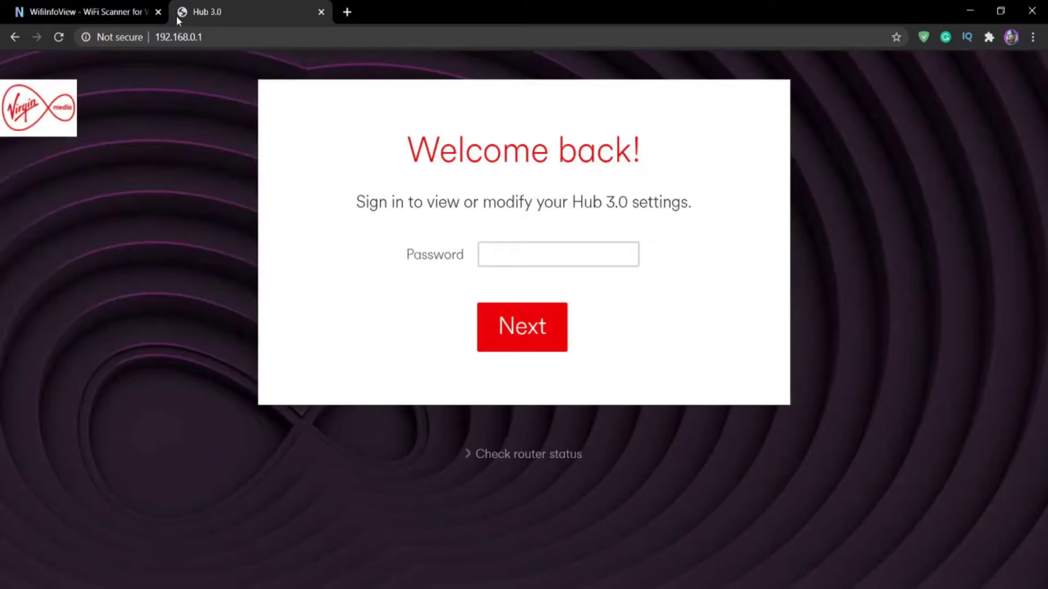
left_click(596, 257)
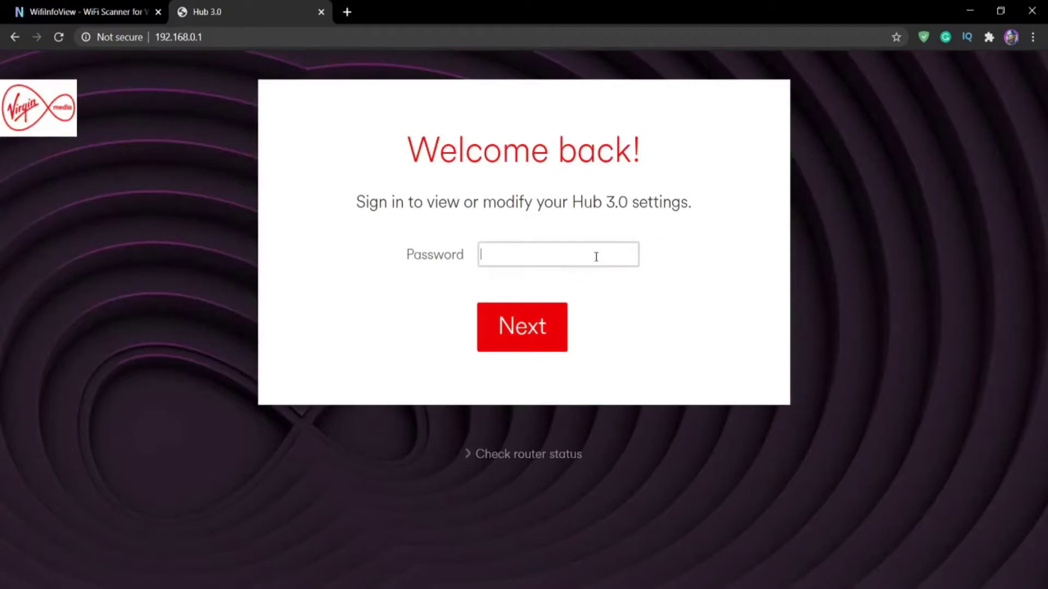
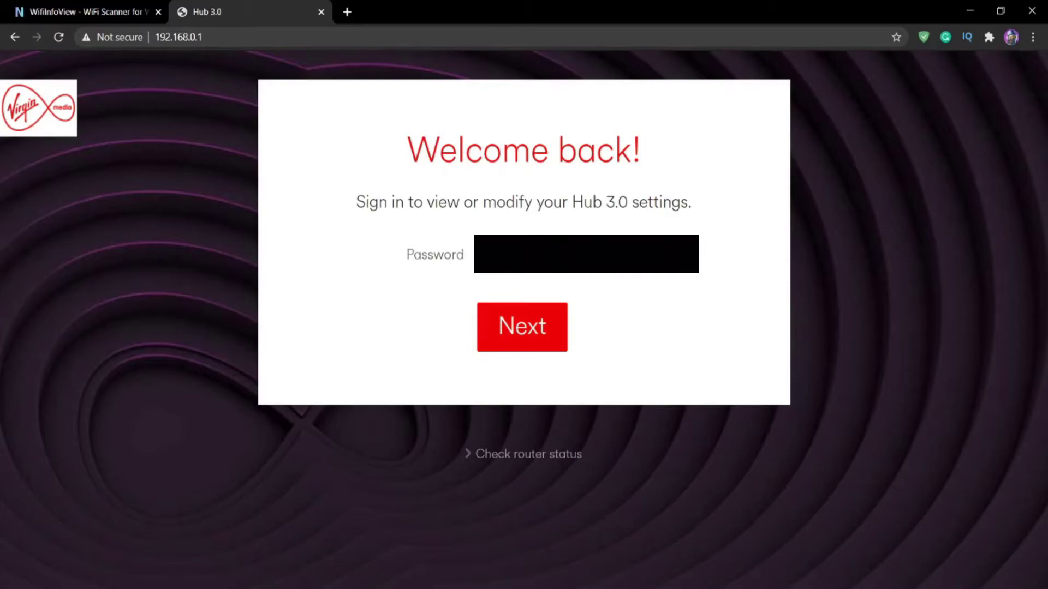
Sign in with the router password and open Advanced settings > Wireless > Wireless signal.
key("Return")
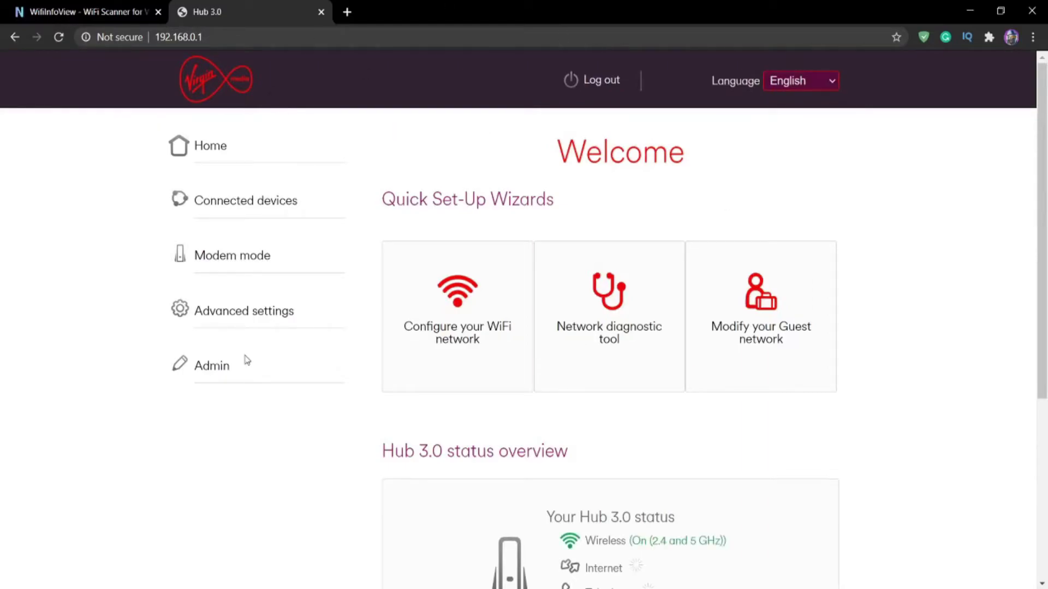
left_click(229, 311)
scroll(229, 321, "down", 2)
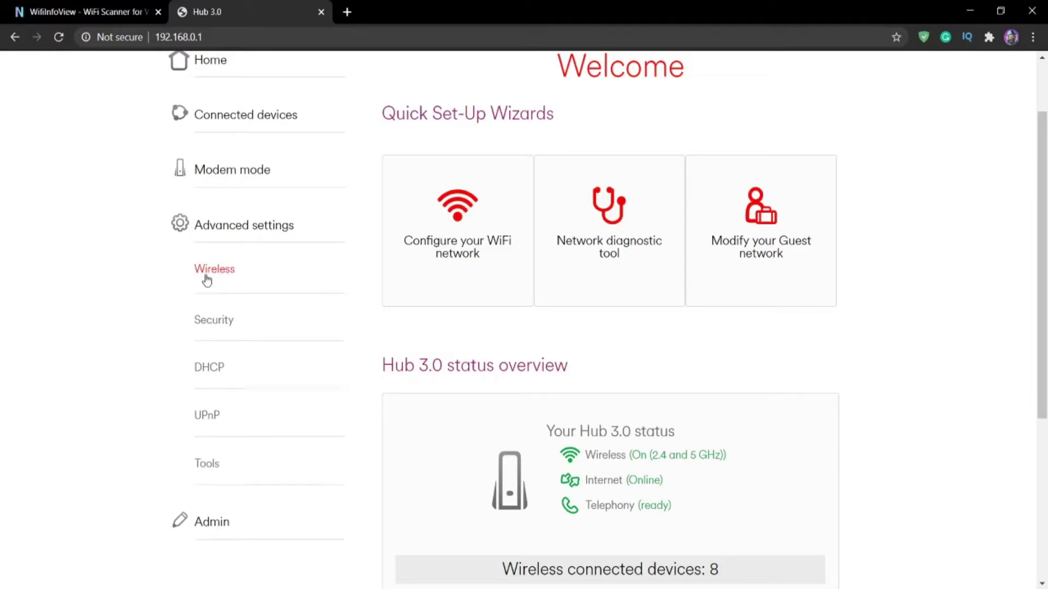
left_click(215, 275)
left_click(235, 300)
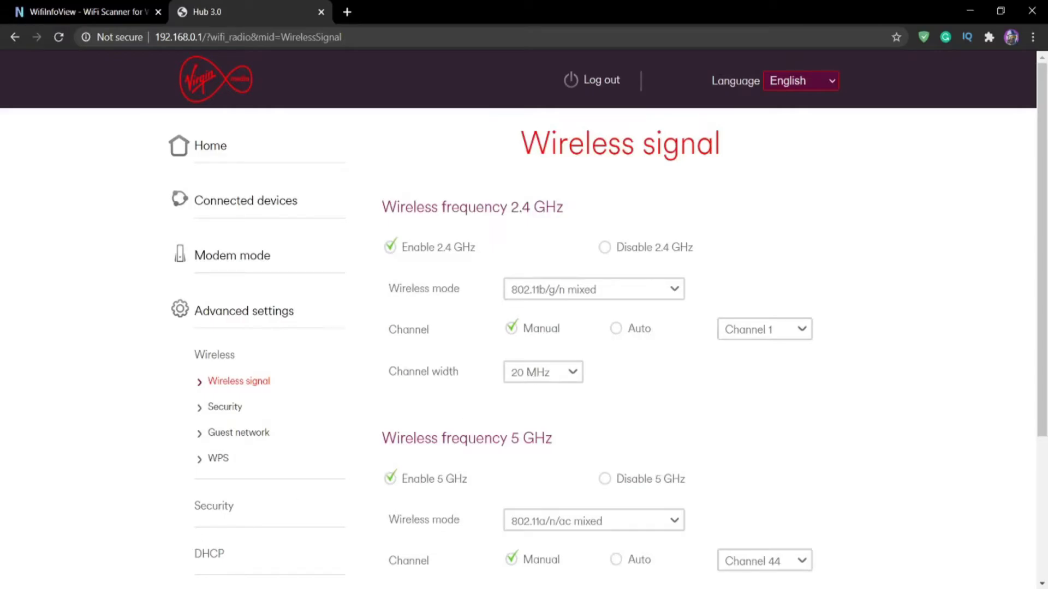
Toggle channel optimisation on, then set it back to Disable.
scroll(920, 454, "down", 3)
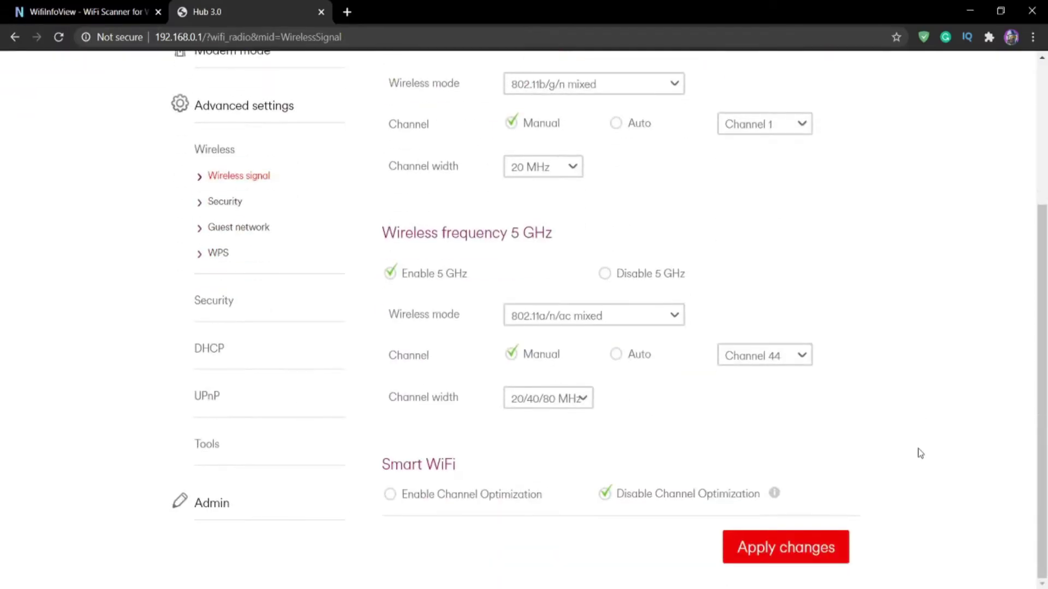
scroll(919, 453, "up", 1)
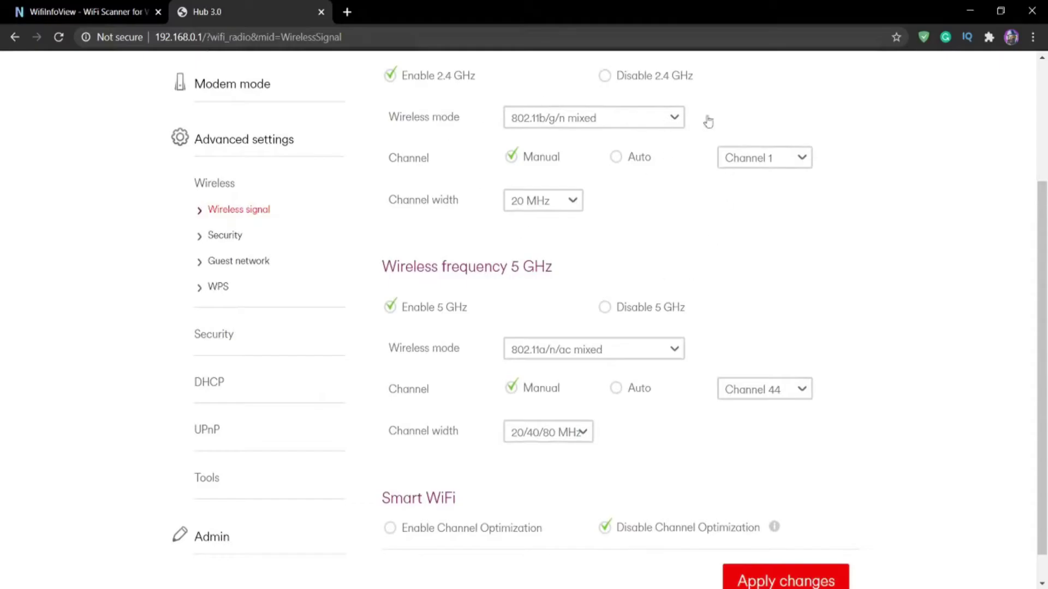
scroll(497, 141, "up", 4)
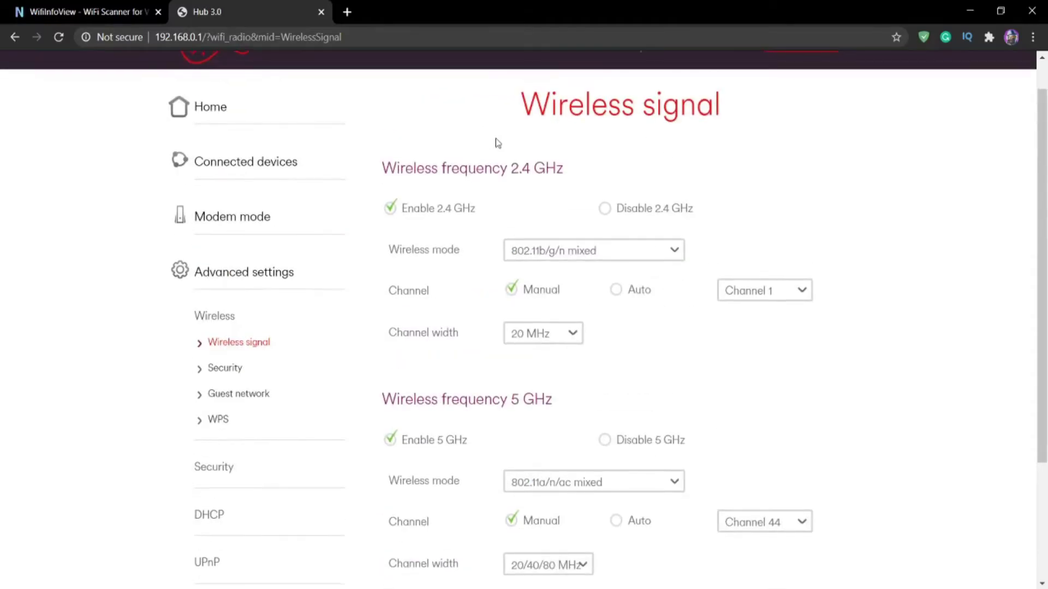
scroll(496, 138, "down", 1)
scroll(594, 174, "down", 3)
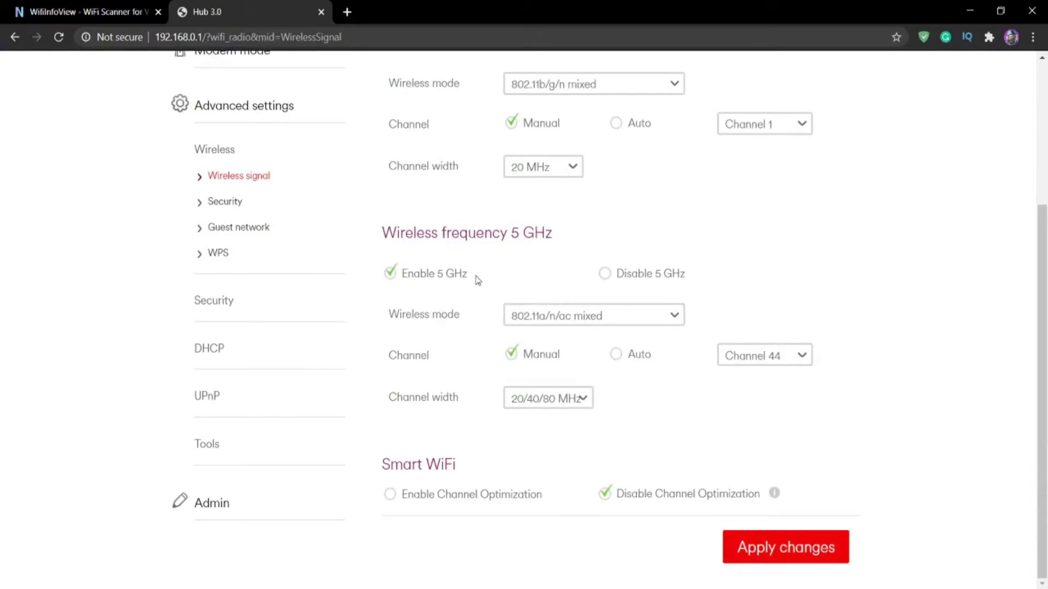
left_click(391, 498)
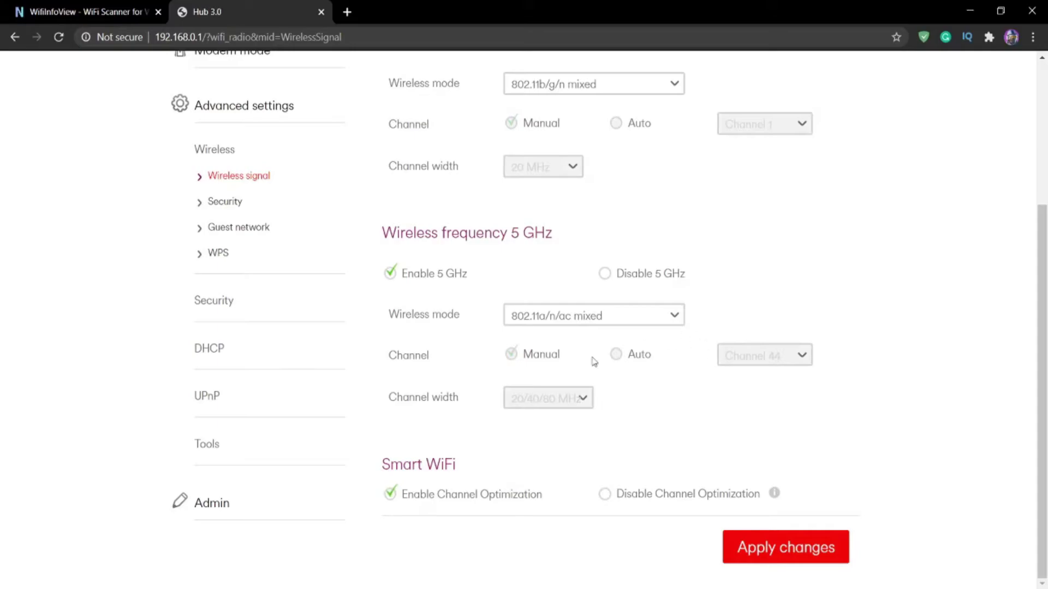
left_click(605, 494)
Try Auto channels, then return both bands to Manual on Channel 1 and Channel 44.
left_click(616, 356)
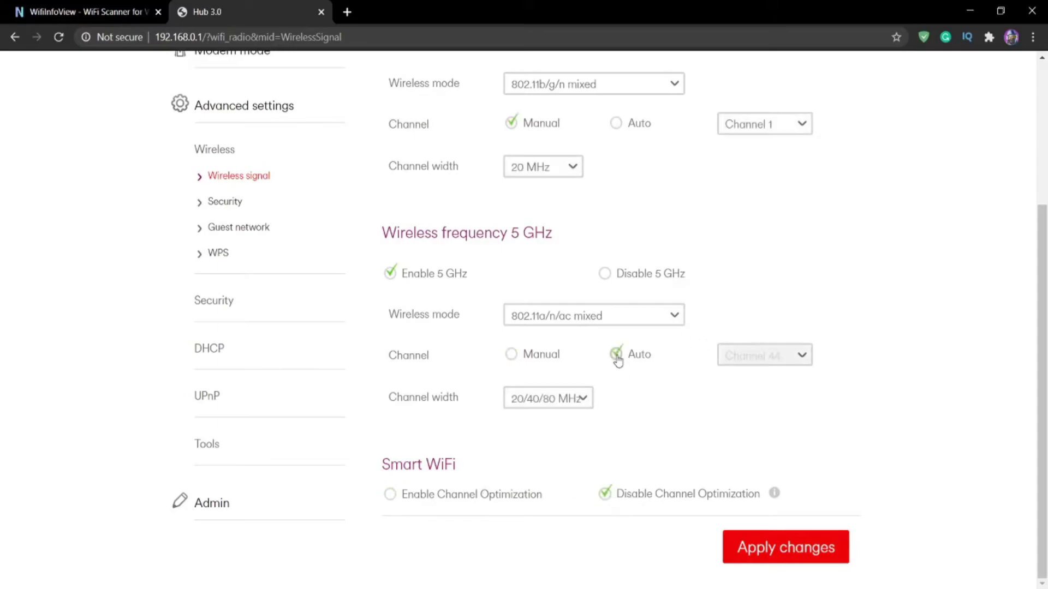
left_click(617, 123)
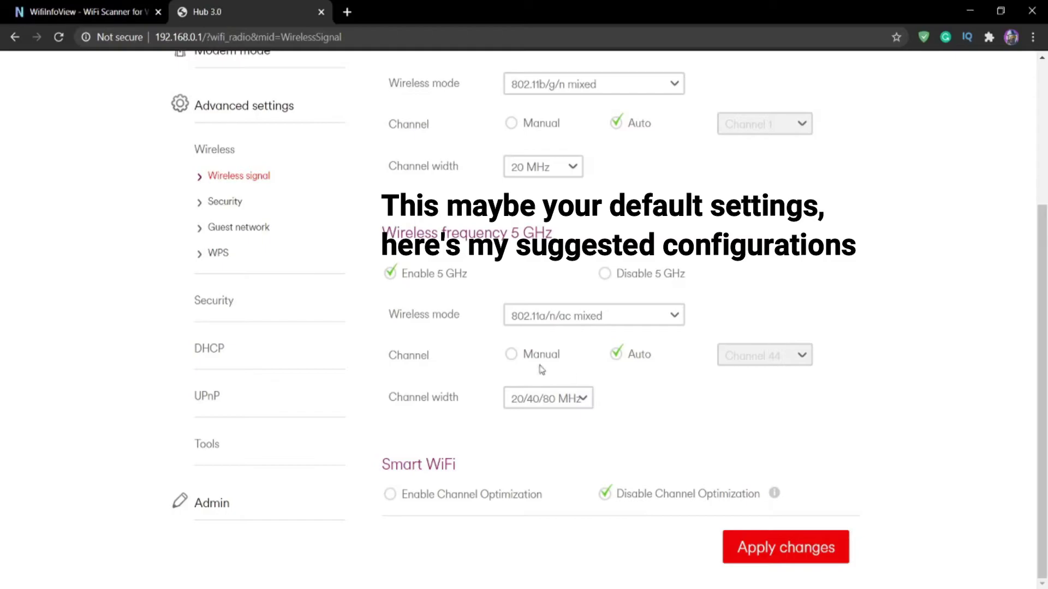
left_click(511, 355)
left_click(513, 124)
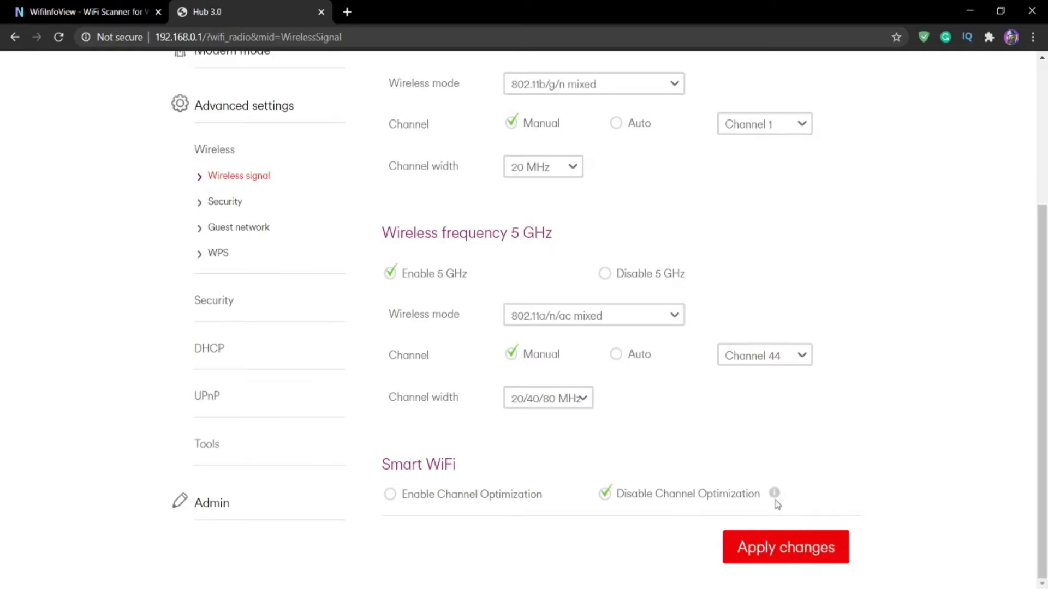
mouse_move(776, 500)
left_click(564, 401)
left_click(564, 401)
left_click(793, 356)
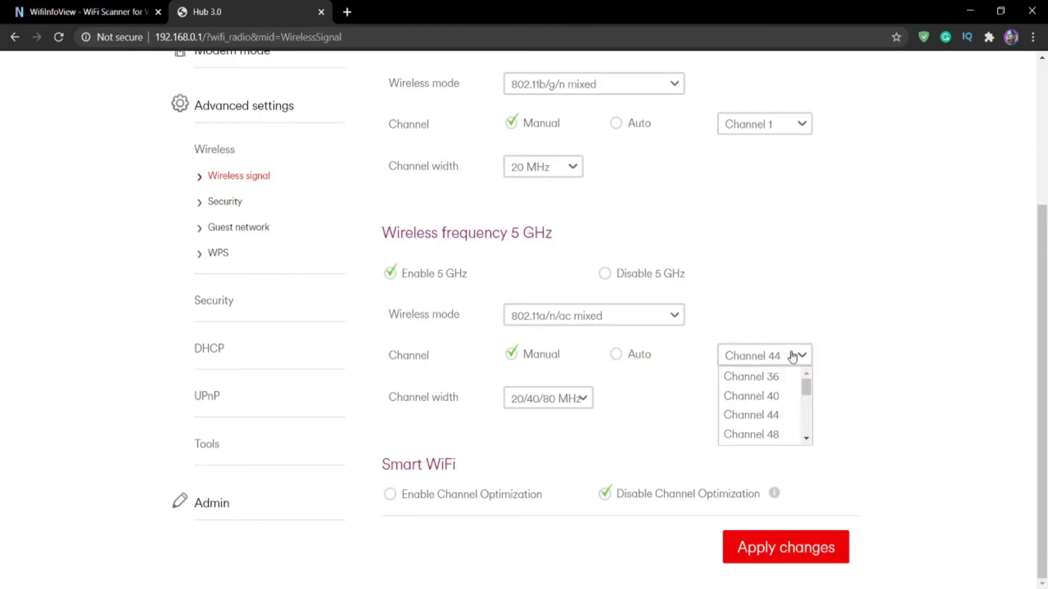
left_click(761, 416)
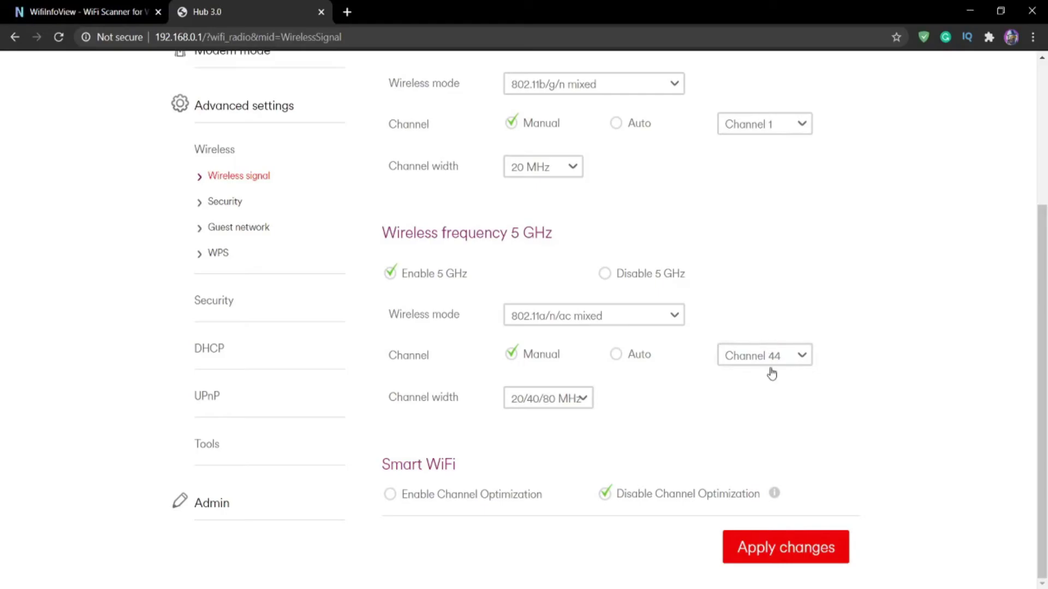
left_click(784, 357)
scroll(775, 404, "up", 3)
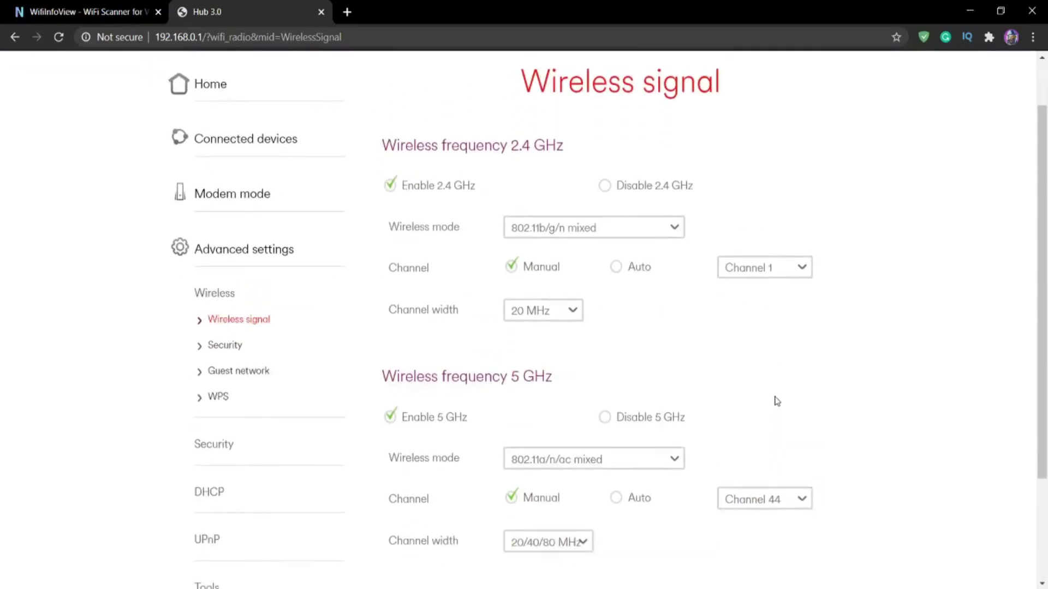
scroll(781, 393, "down", 3)
left_click(788, 356)
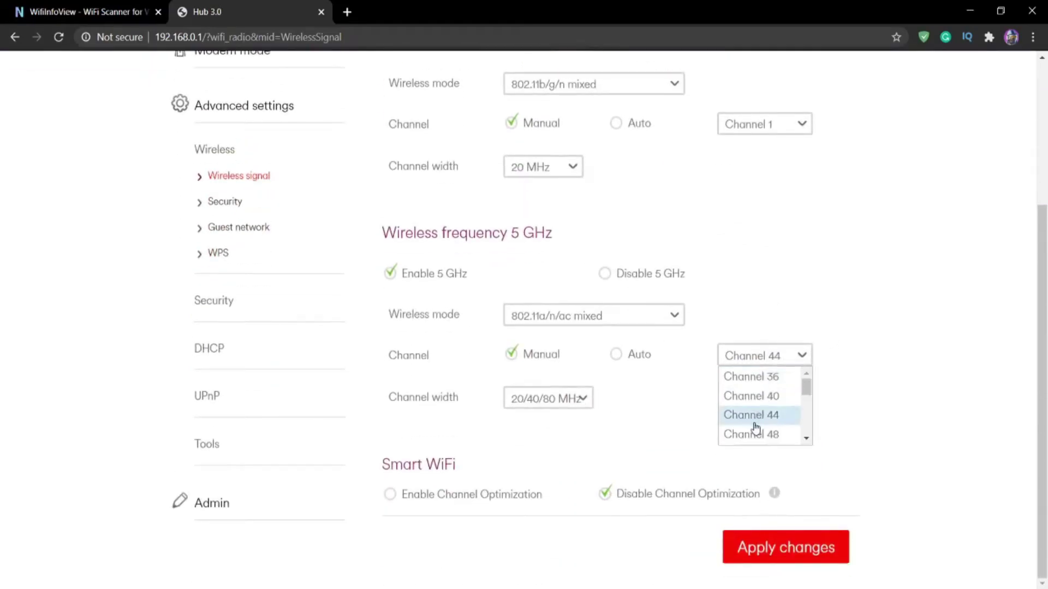
scroll(755, 423, "down", 2)
left_click(756, 421)
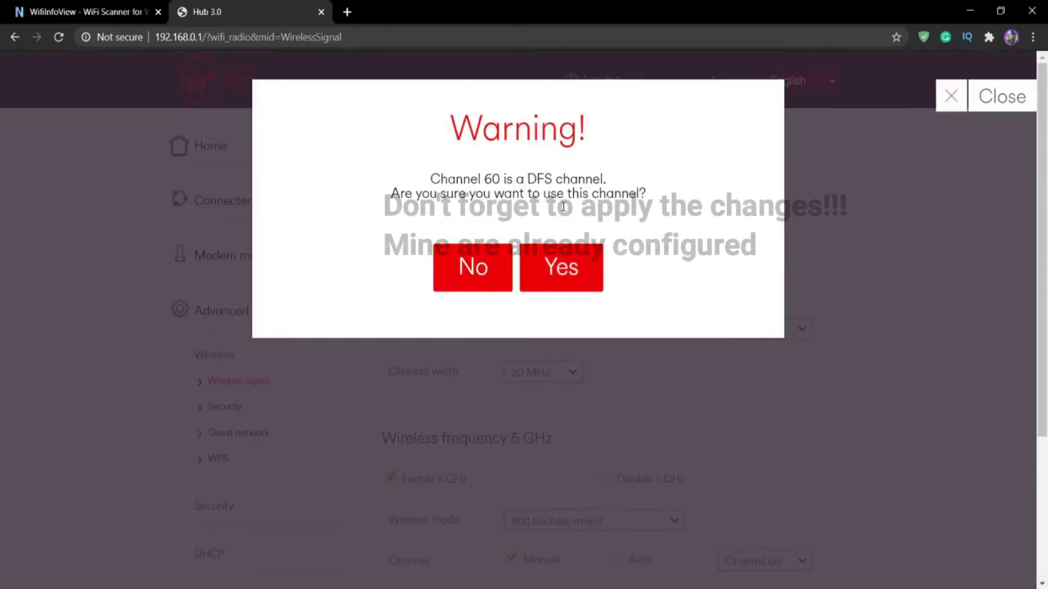
left_click(561, 267)
scroll(779, 442, "down", 4)
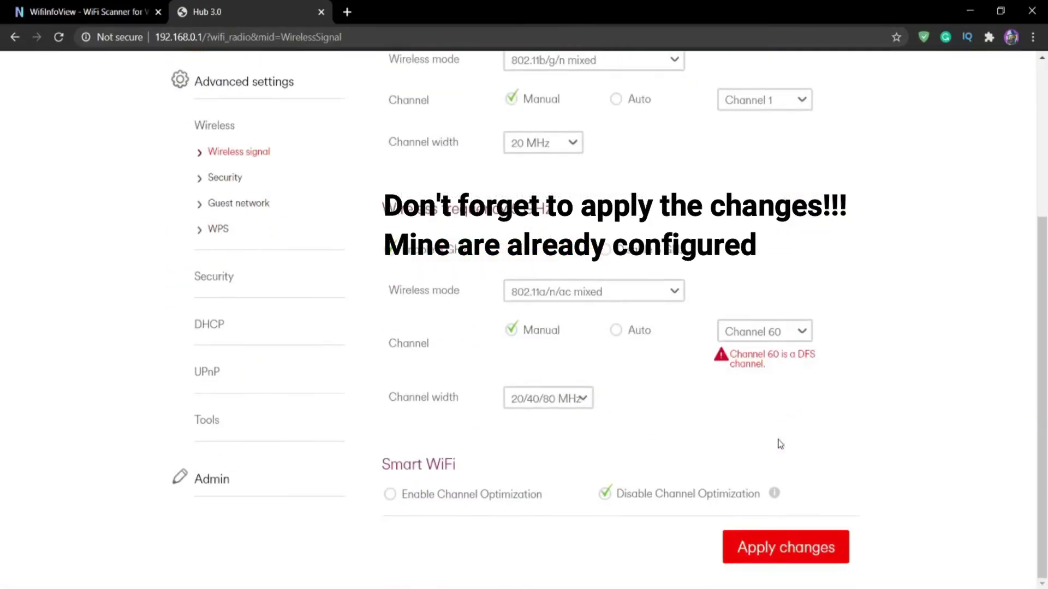
left_click(789, 331)
scroll(785, 373, "up", 3)
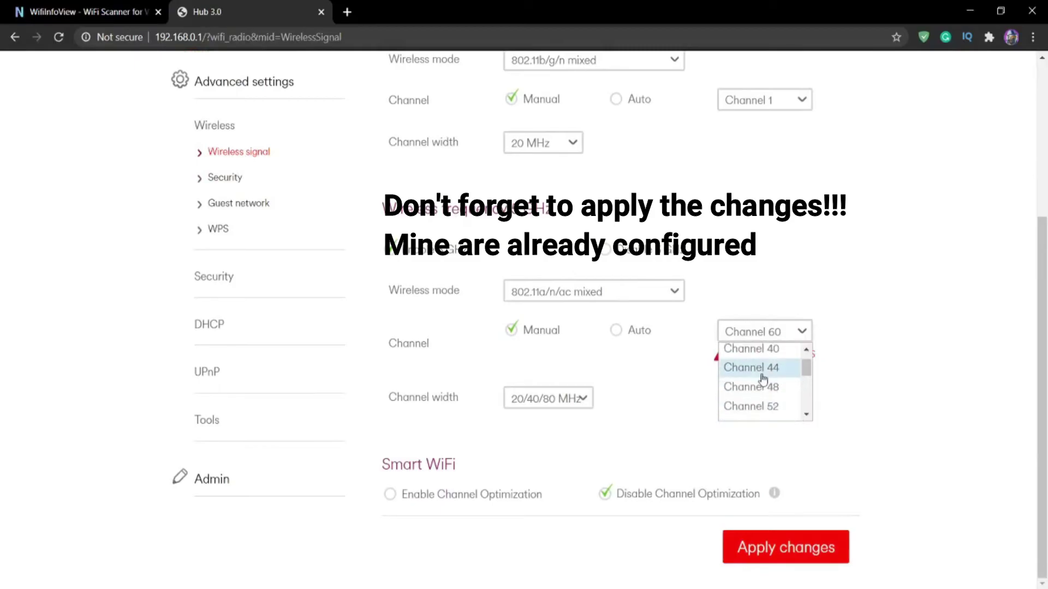
left_click(761, 368)
scroll(877, 399, "up", 1)
scroll(723, 458, "up", 4)
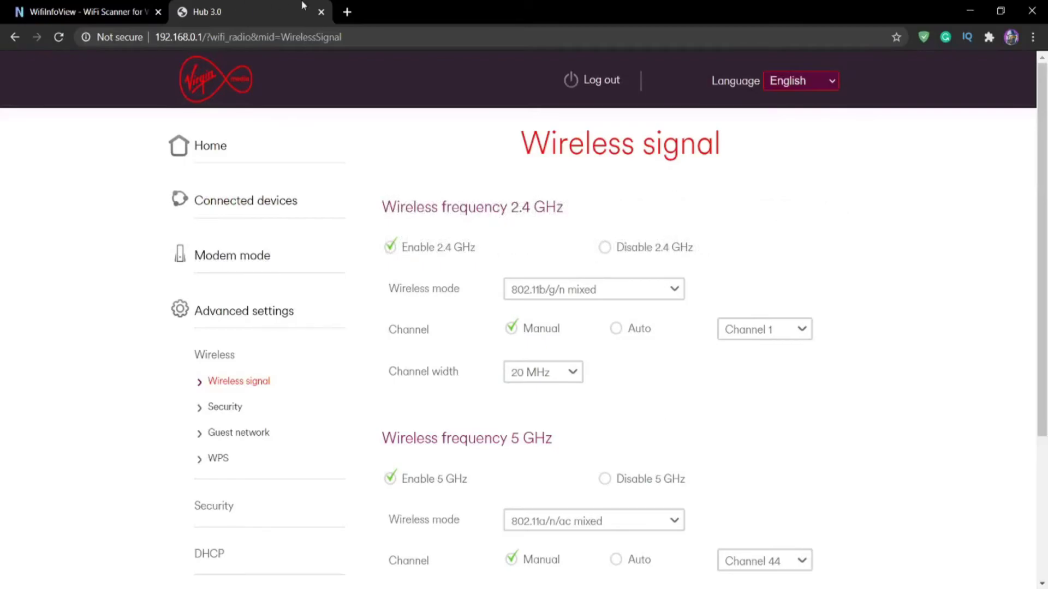
Launch a speed test with GO on speedtest.net in a new browser tab.
left_click(343, 12)
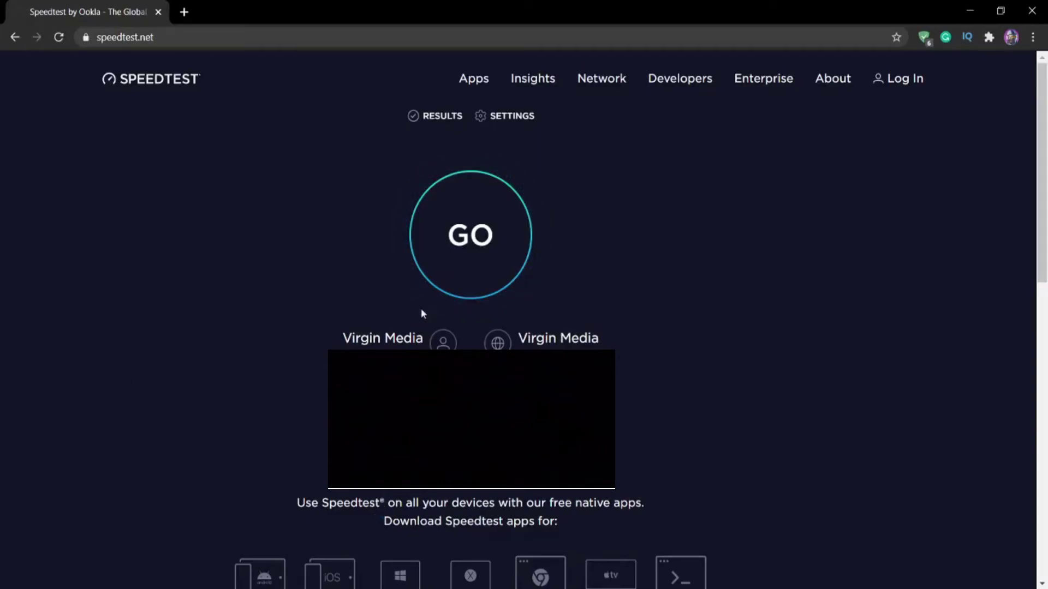
left_click(488, 240)
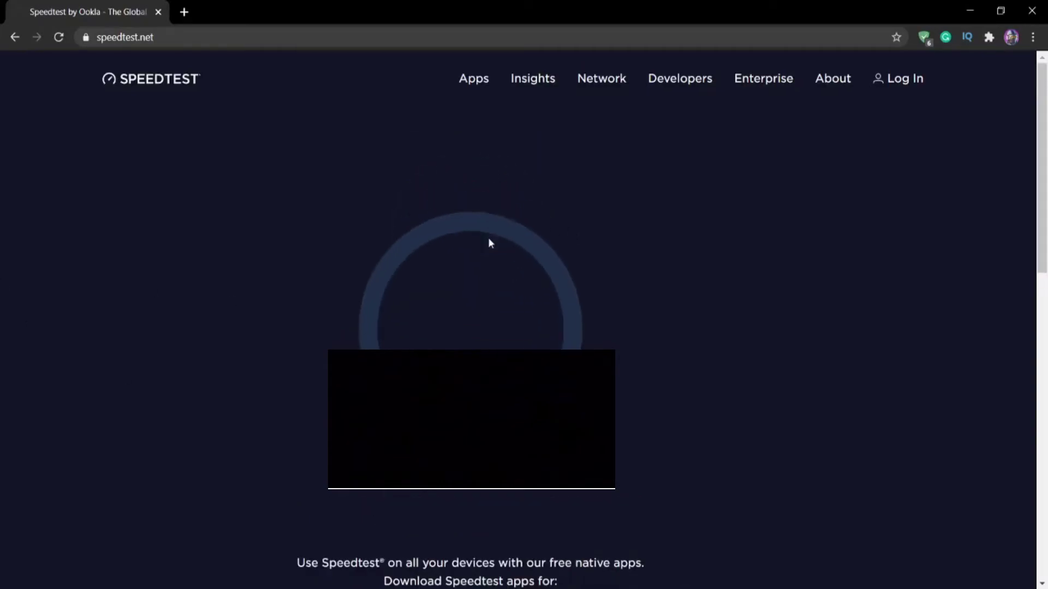